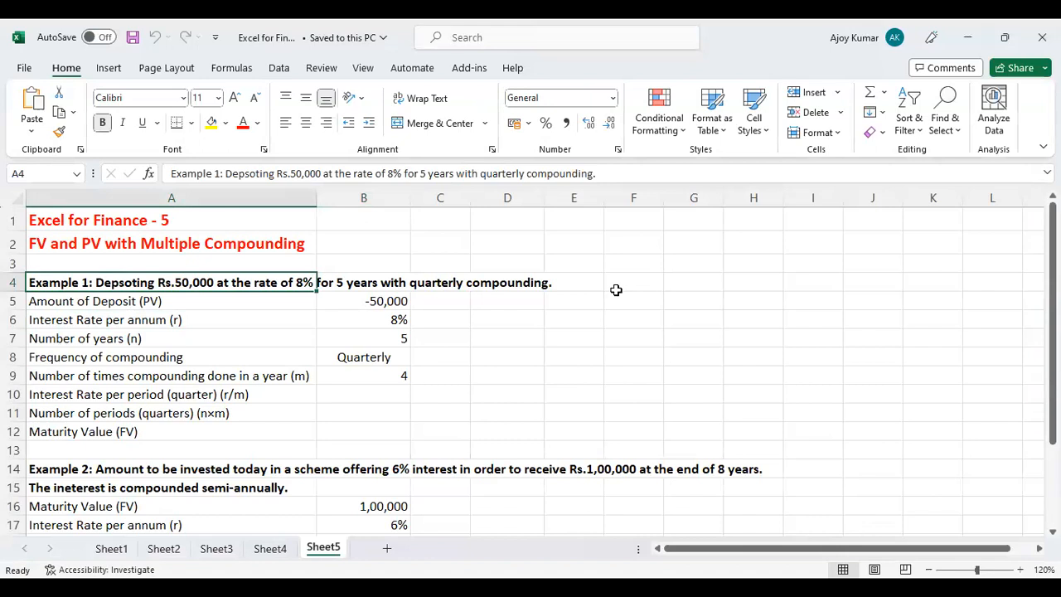
Examine Example 1's deposit amount, annual interest rate, number of years, compounding frequency and compounding times per year.
{"action": "left_click", "coordinate": [146, 303]}
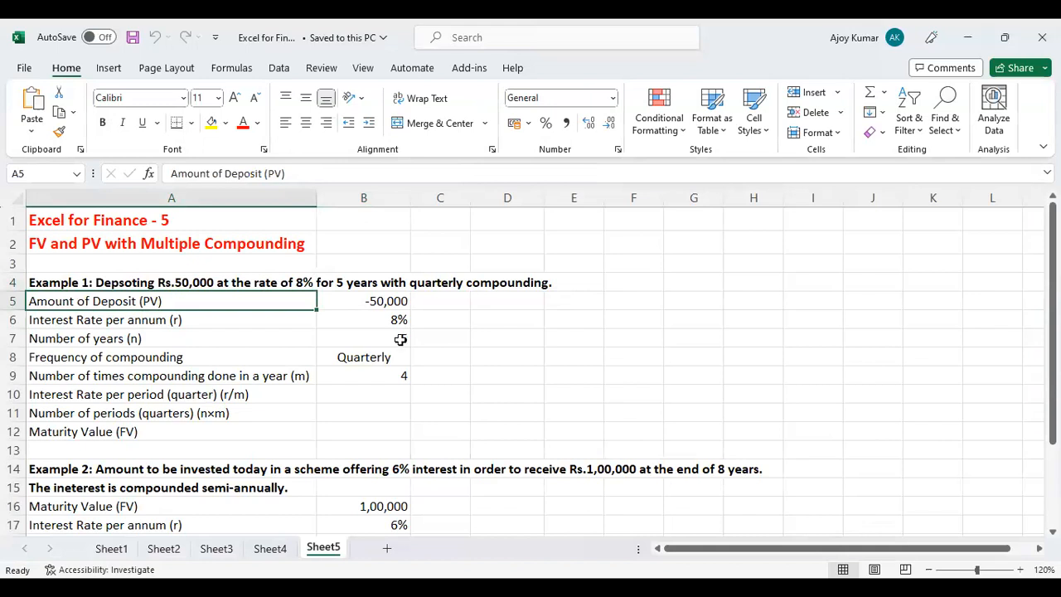
{"action": "left_click", "coordinate": [387, 303]}
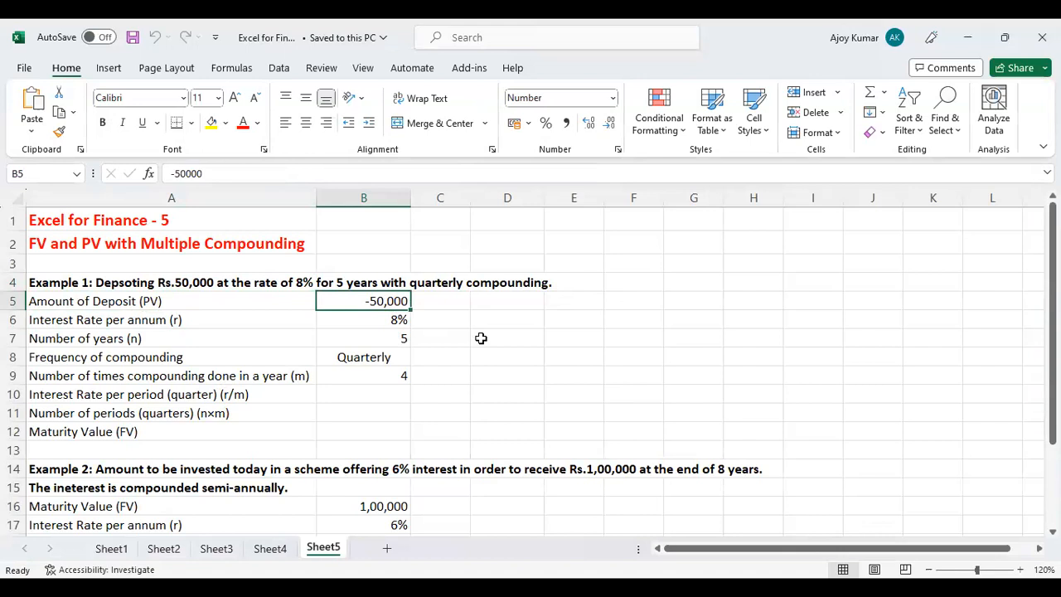
{"action": "left_click", "coordinate": [377, 320]}
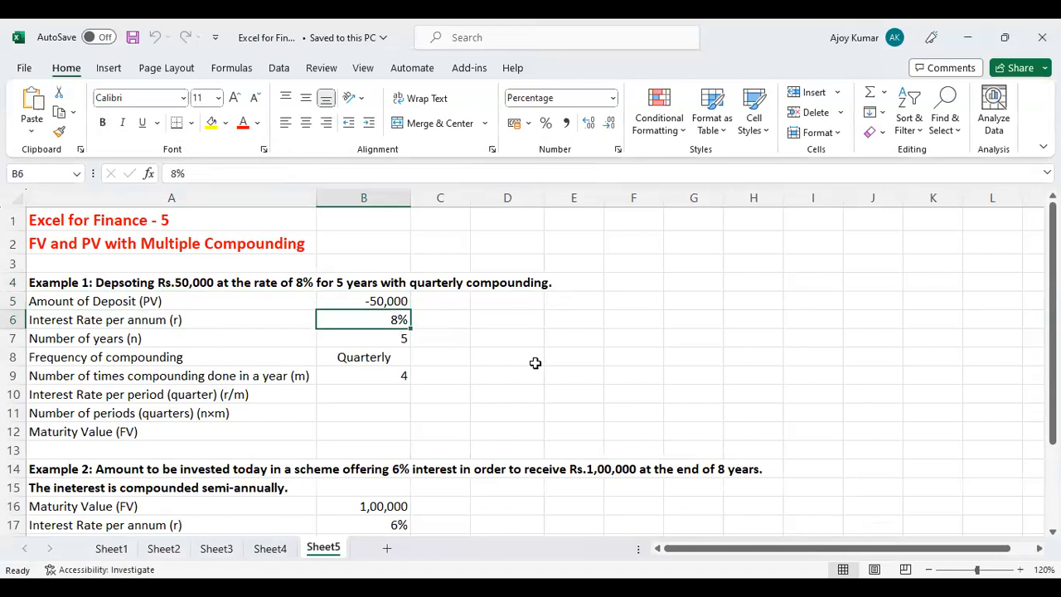
{"action": "left_click", "coordinate": [382, 338]}
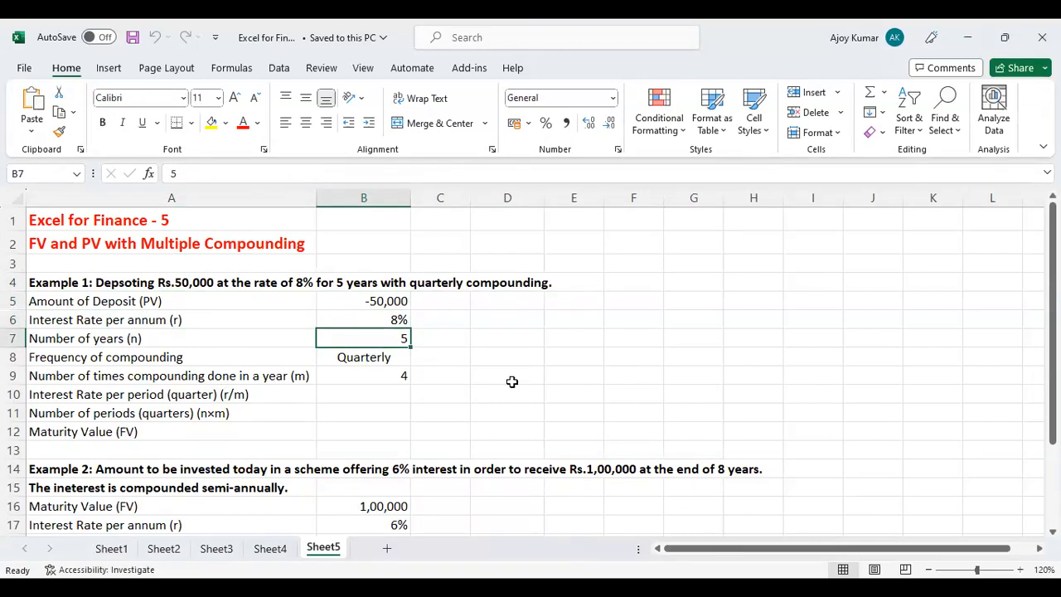
{"action": "left_click", "coordinate": [381, 354]}
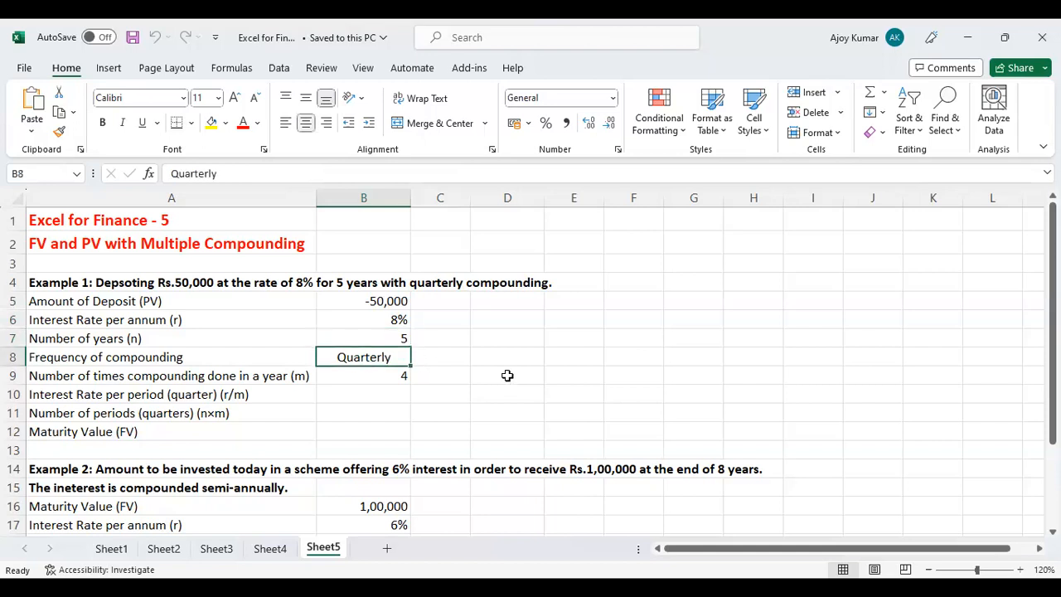
{"action": "left_click", "coordinate": [214, 375]}
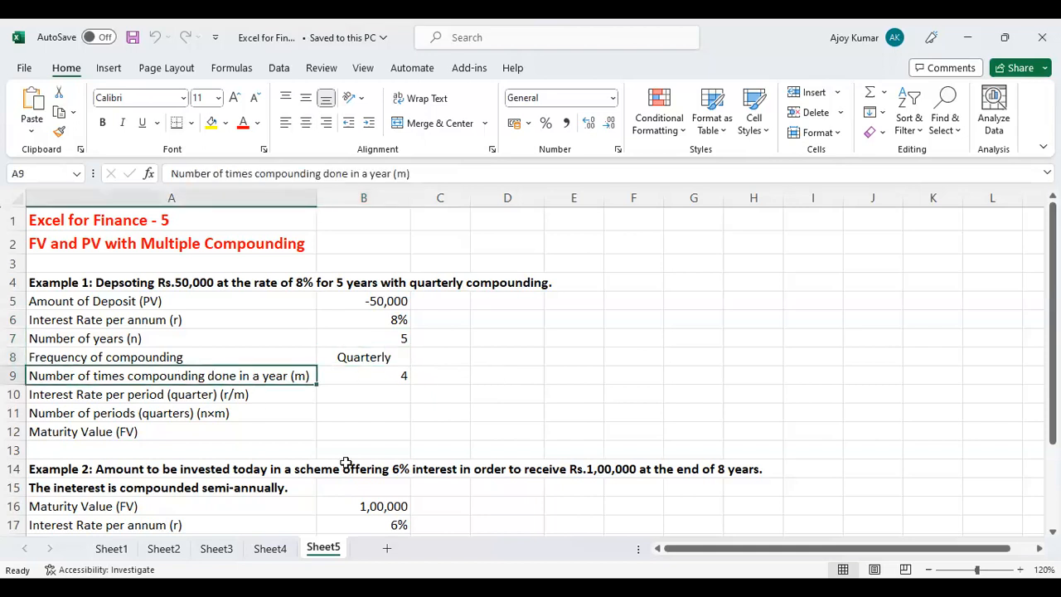
{"action": "left_click", "coordinate": [381, 377]}
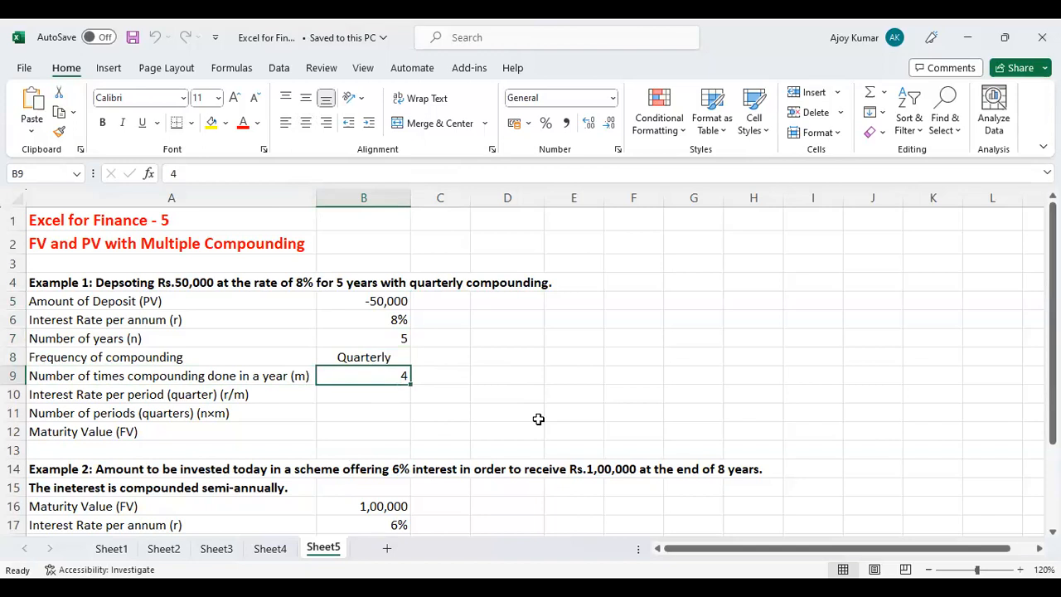
Calculate Example 1's interest rate per quarter in B10 by dividing the annual rate by the yearly compounding count, =B6/B9.
{"action": "left_click", "coordinate": [374, 395]}
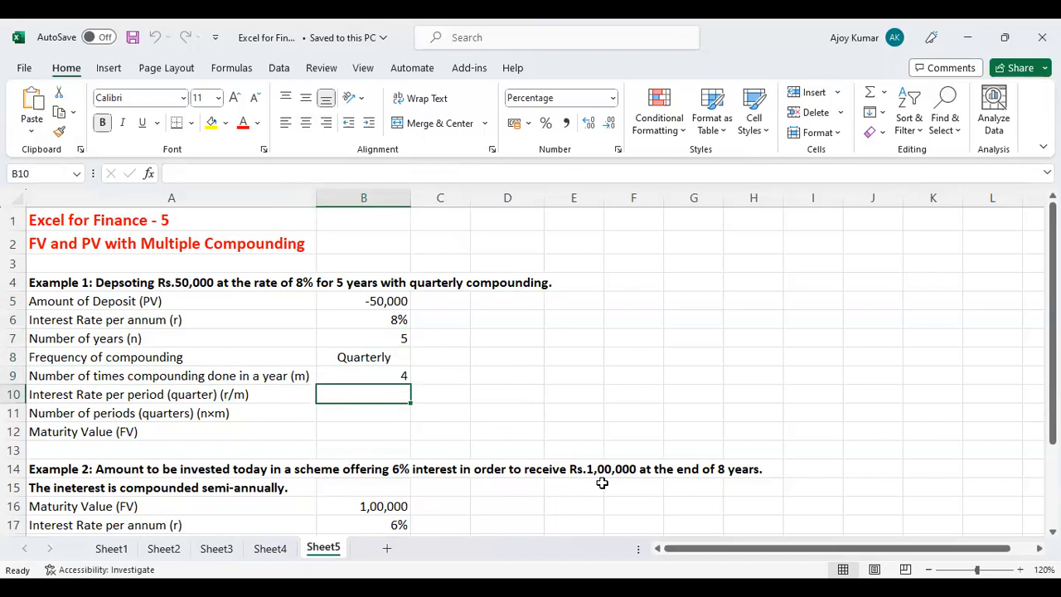
{"action": "type", "text": "="}
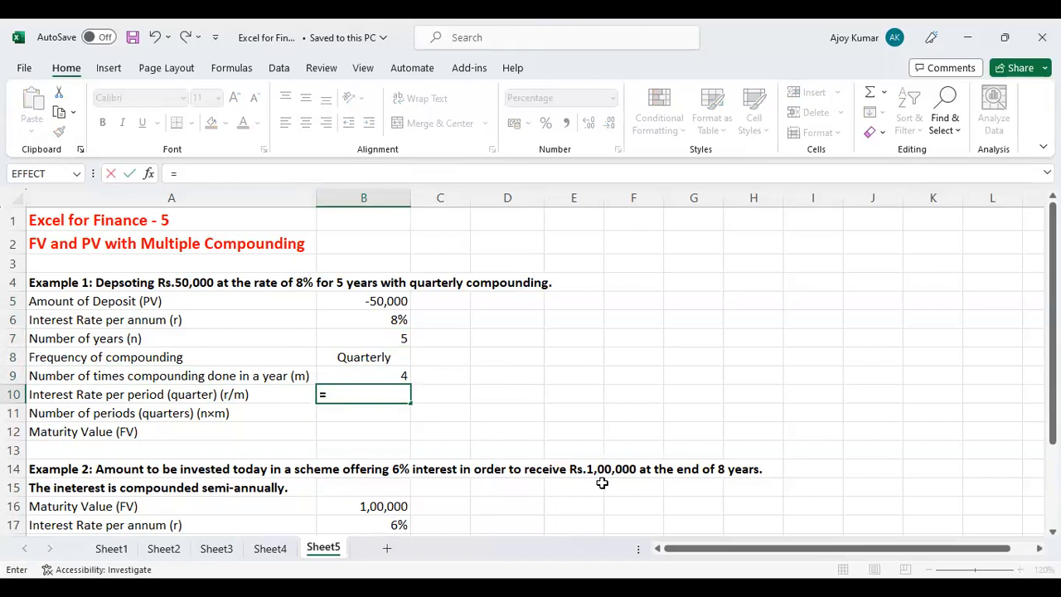
{"action": "key", "text": "Up"}
{"action": "key", "text": "Up"}
{"action": "key", "text": "Up"}
{"action": "key", "text": "Up"}
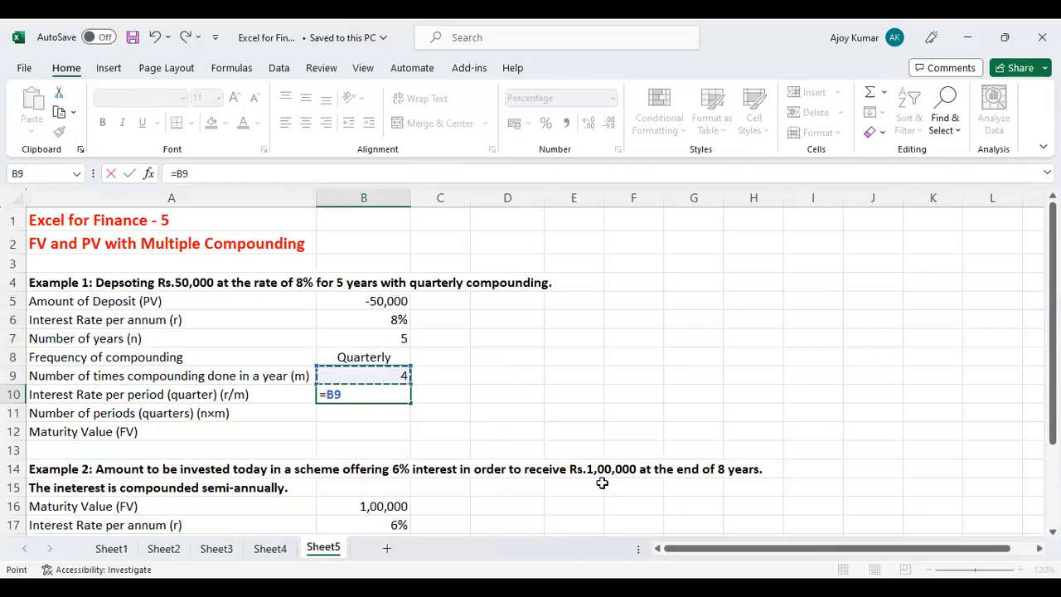
{"action": "type", "text": "/"}
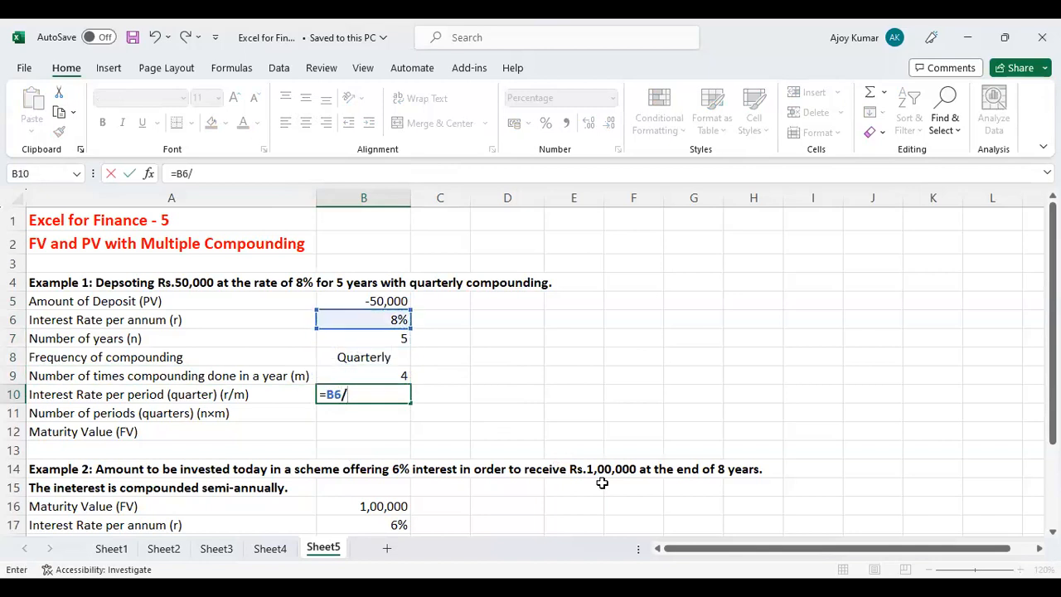
{"action": "key", "text": "Up"}
{"action": "key", "text": "Return"}
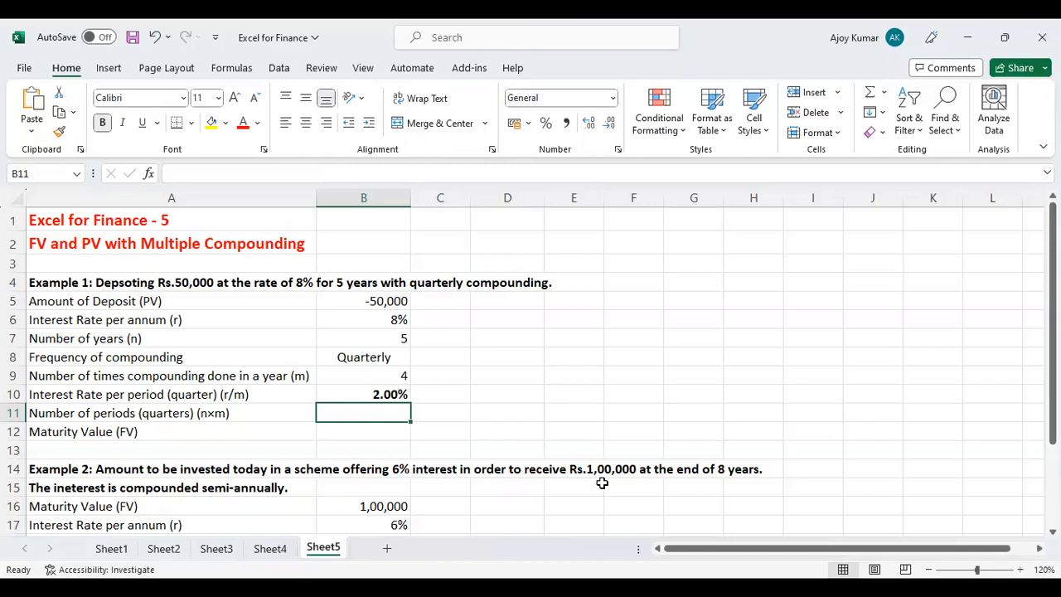
Calculate Example 1's number of quarterly periods in B11 by multiplying years by compounding times per year, =B7*B9.
{"action": "type", "text": "="}
{"action": "key", "text": "Up"}
{"action": "key", "text": "Up"}
{"action": "key", "text": "Up"}
{"action": "key", "text": "Up"}
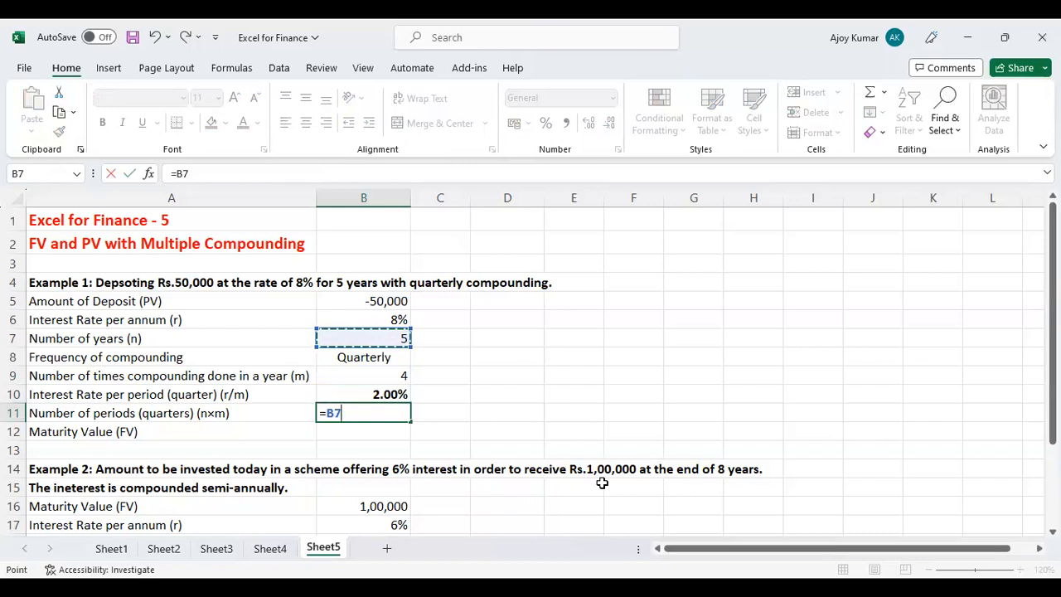
{"action": "type", "text": "*"}
{"action": "left_click", "coordinate": [402, 376]}
{"action": "key", "text": "Return"}
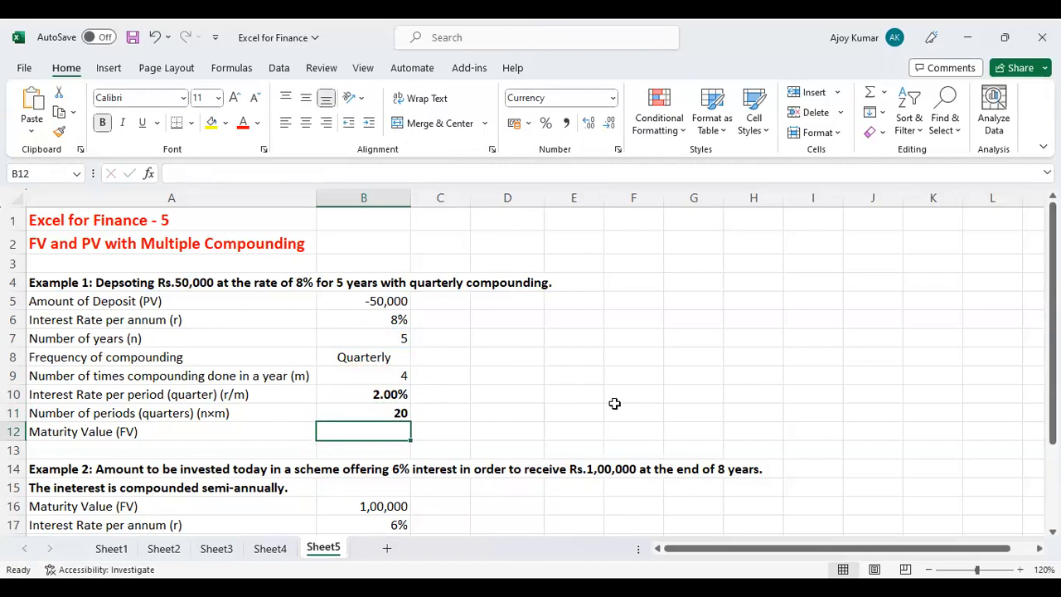
Calculate Example 1's maturity value in B12 with =FV(B10,B11,,B5), leaving the payment argument empty.
{"action": "type", "text": "=FV"}
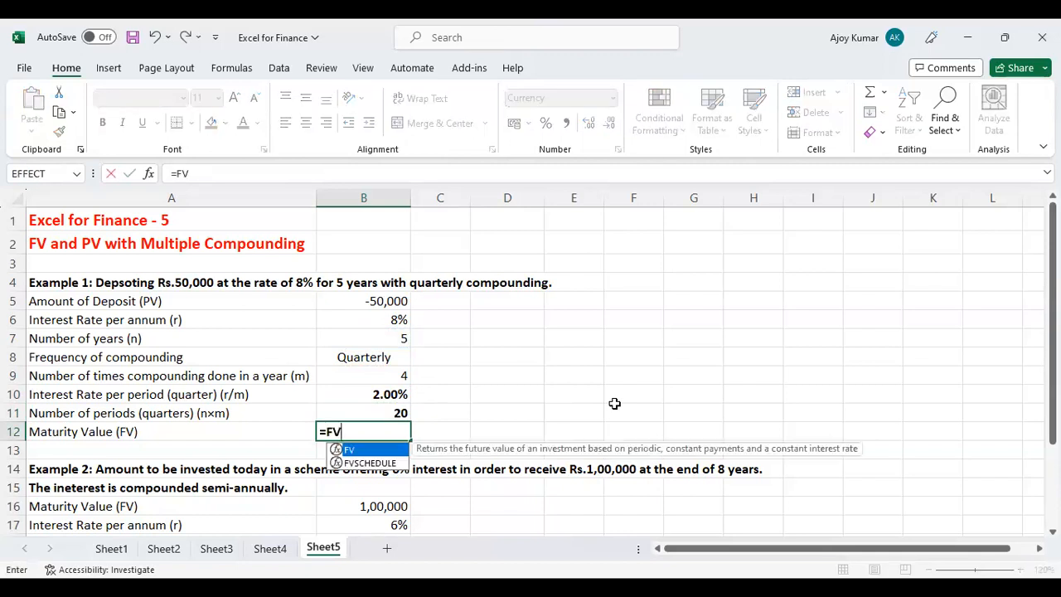
{"action": "type", "text": "("}
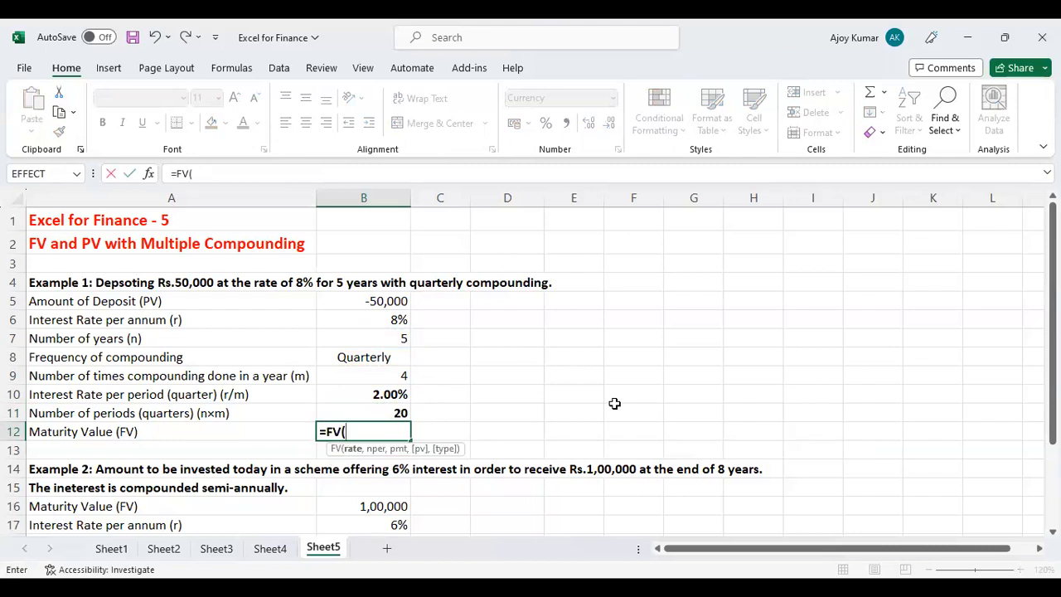
{"action": "left_click", "coordinate": [372, 395]}
{"action": "type", "text": ","}
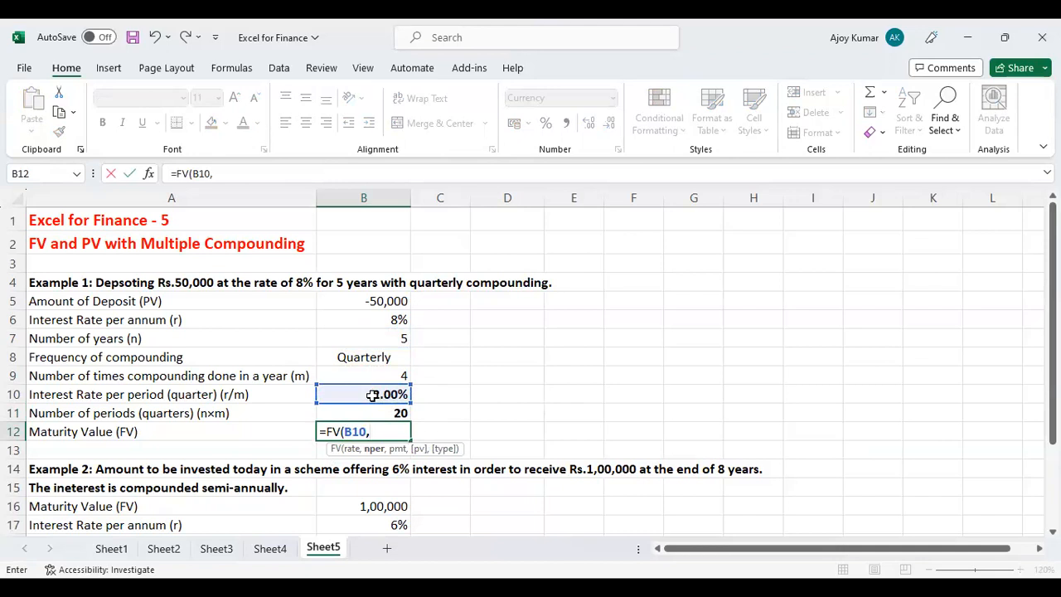
{"action": "left_click", "coordinate": [382, 406]}
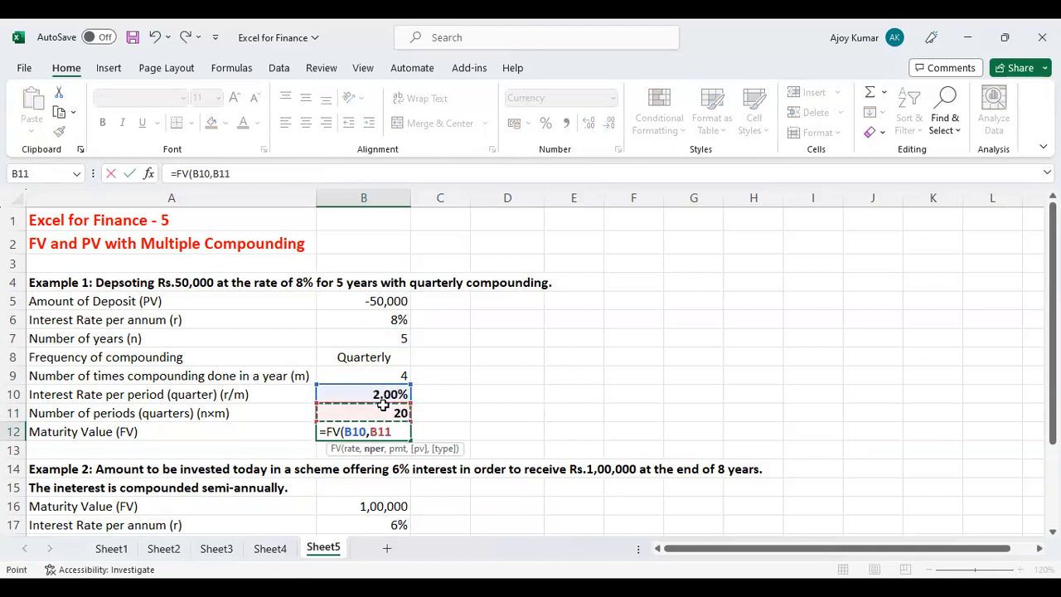
{"action": "type", "text": ",,"}
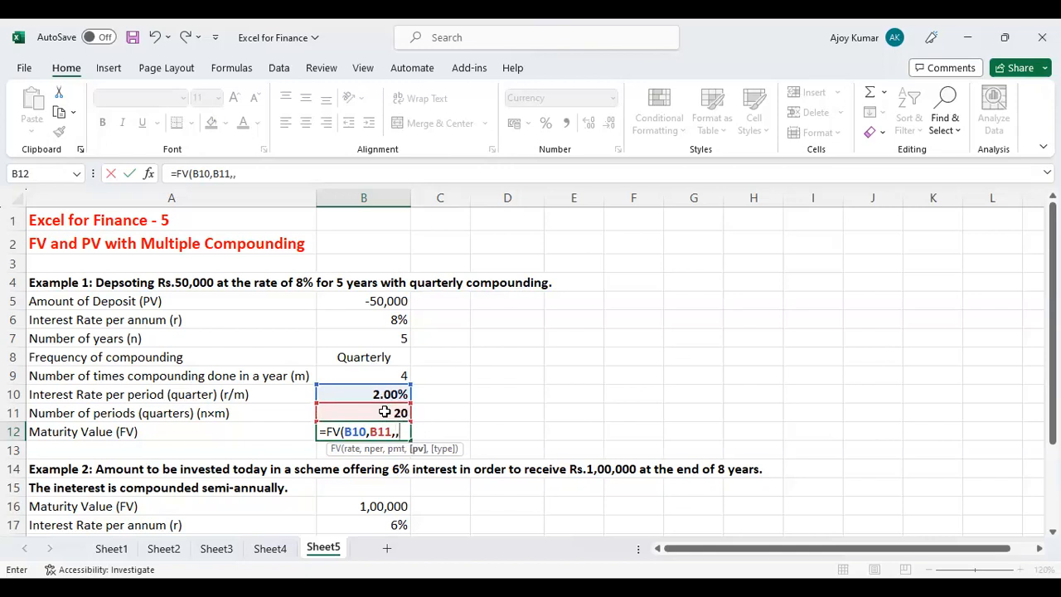
{"action": "left_click", "coordinate": [385, 301]}
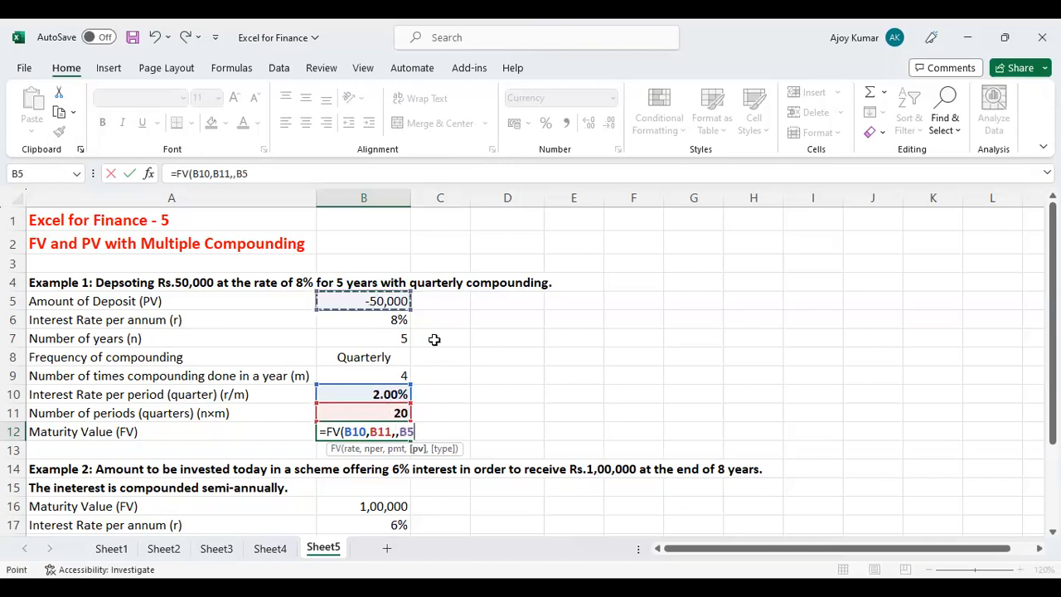
{"action": "type", "text": ")"}
{"action": "key", "text": "Return"}
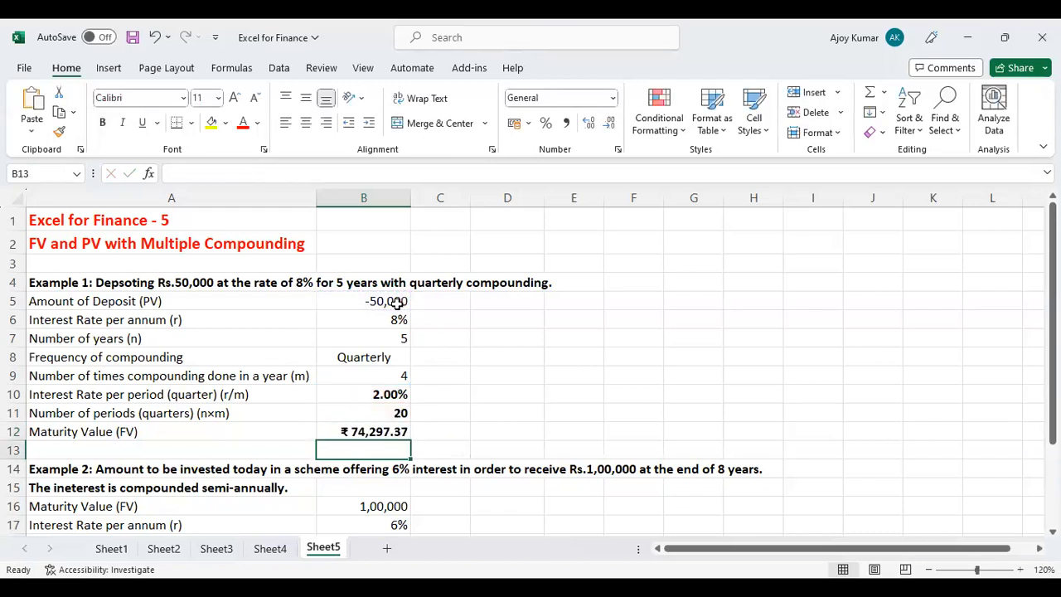
Review Example 1's deposit amount, number of years and the maturity value formula in B12.
{"action": "key", "text": "Up"}
{"action": "key", "text": "Up"}
{"action": "key", "text": "Up"}
{"action": "key", "text": "Up"}
{"action": "key", "text": "Up"}
{"action": "key", "text": "Up"}
{"action": "key", "text": "Up"}
{"action": "key", "text": "Up"}
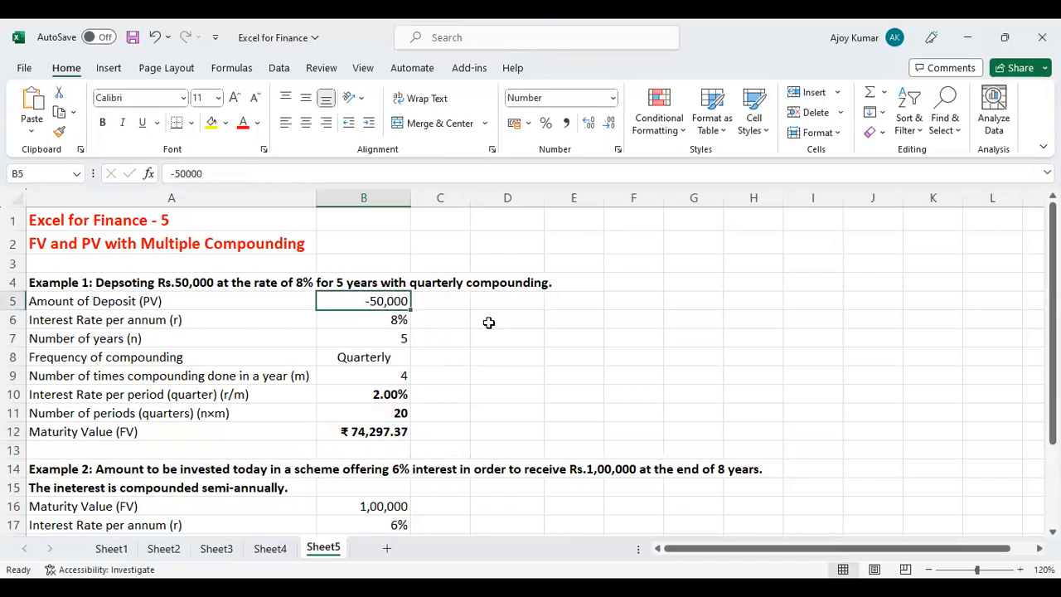
{"action": "left_click", "coordinate": [402, 339]}
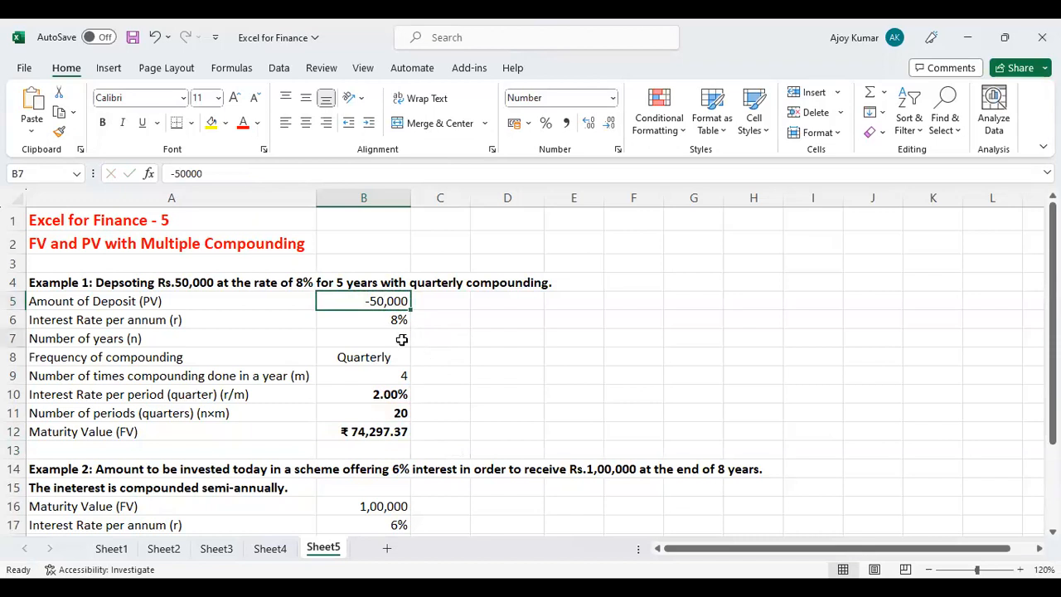
{"action": "left_click", "coordinate": [386, 434]}
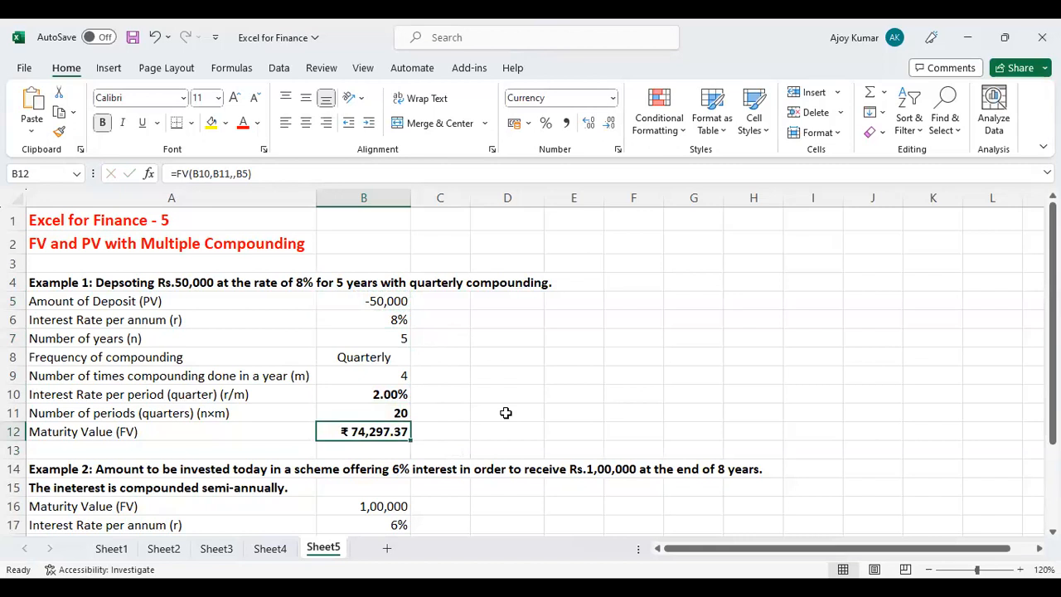
Examine Example 2's maturity value, annual interest rate, number of years, compounding frequency and compounding times per year.
{"action": "scroll", "coordinate": [505, 412], "scroll_direction": "down", "scroll_amount": 3}
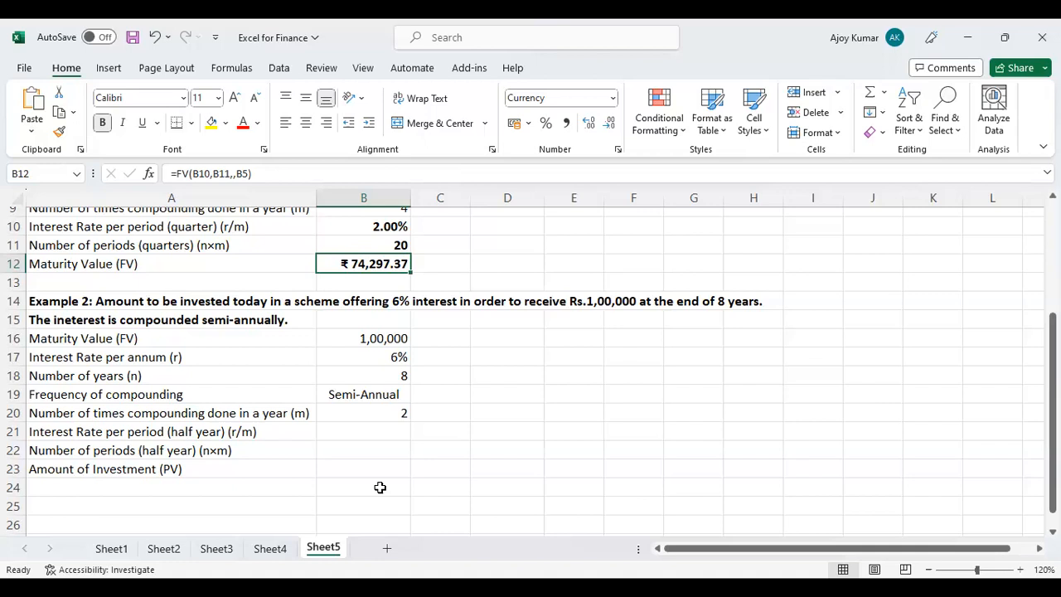
{"action": "left_click", "coordinate": [340, 338]}
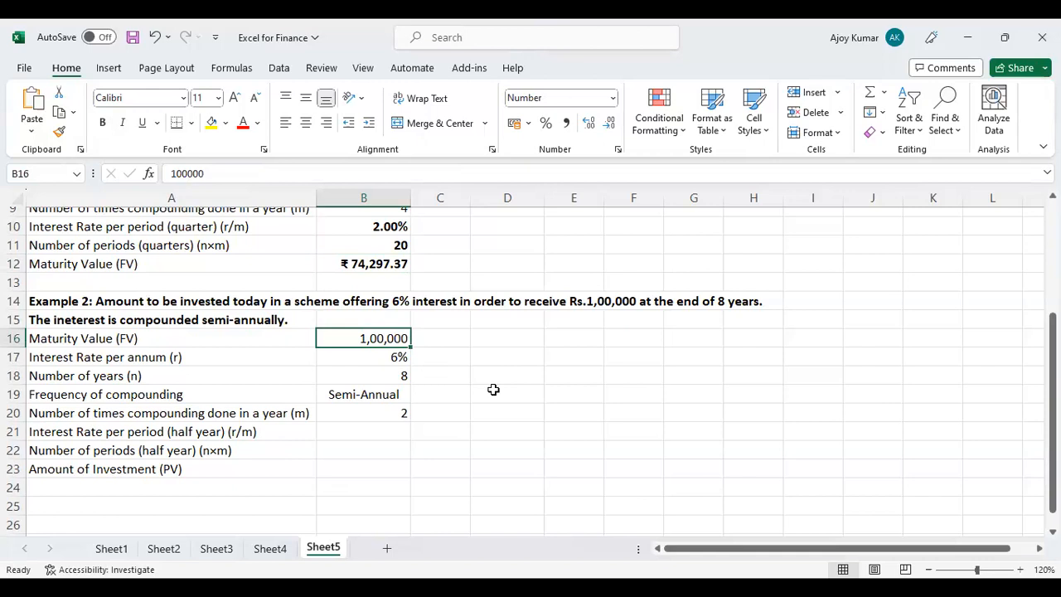
{"action": "left_click", "coordinate": [210, 343]}
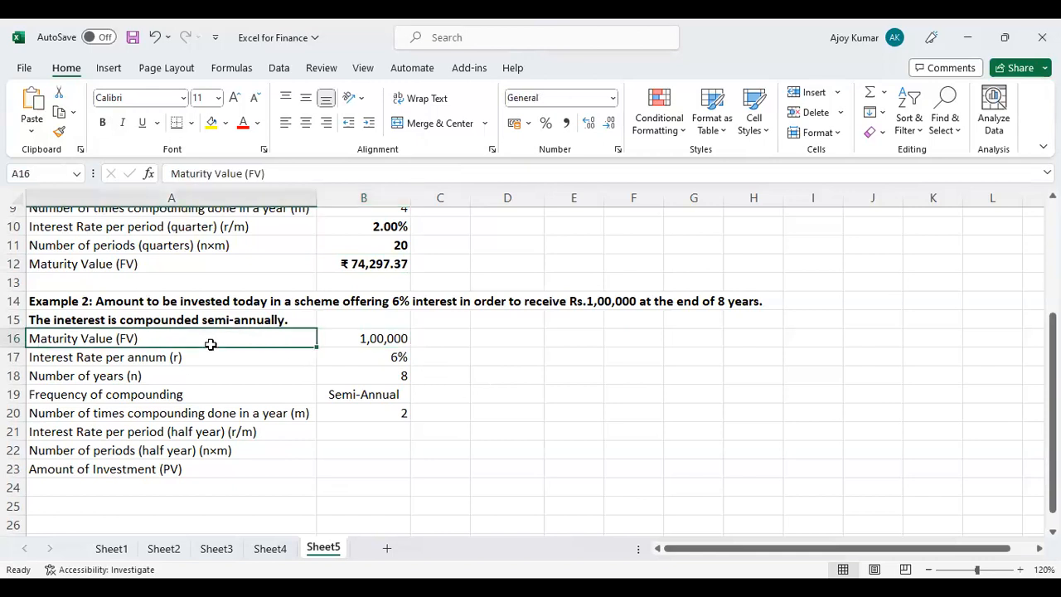
{"action": "left_click", "coordinate": [353, 341]}
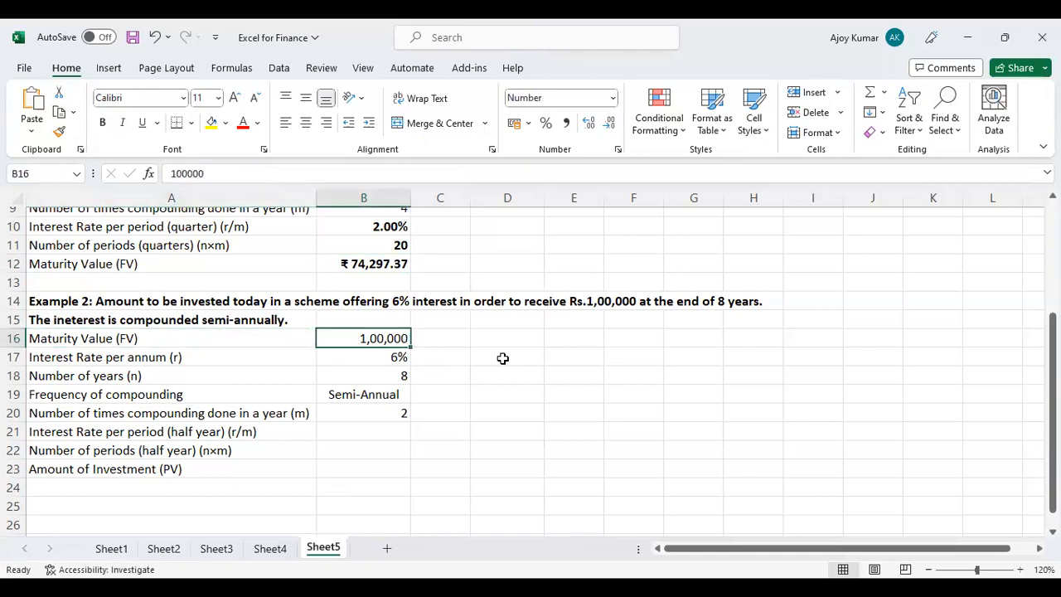
{"action": "left_click", "coordinate": [213, 356]}
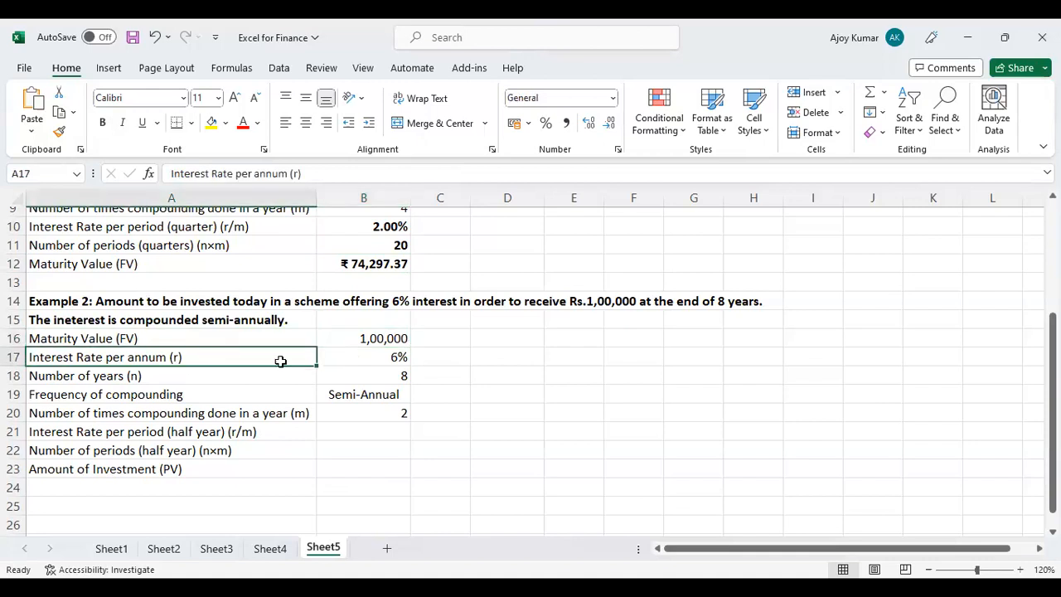
{"action": "left_click", "coordinate": [389, 356]}
{"action": "left_click", "coordinate": [166, 373]}
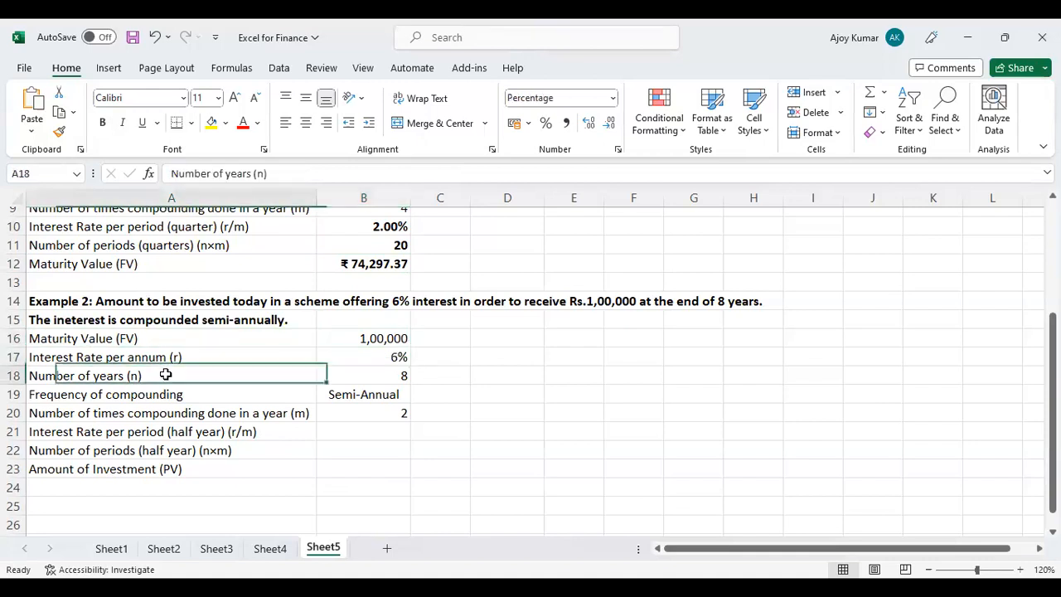
{"action": "left_click", "coordinate": [365, 376]}
{"action": "left_click", "coordinate": [232, 395]}
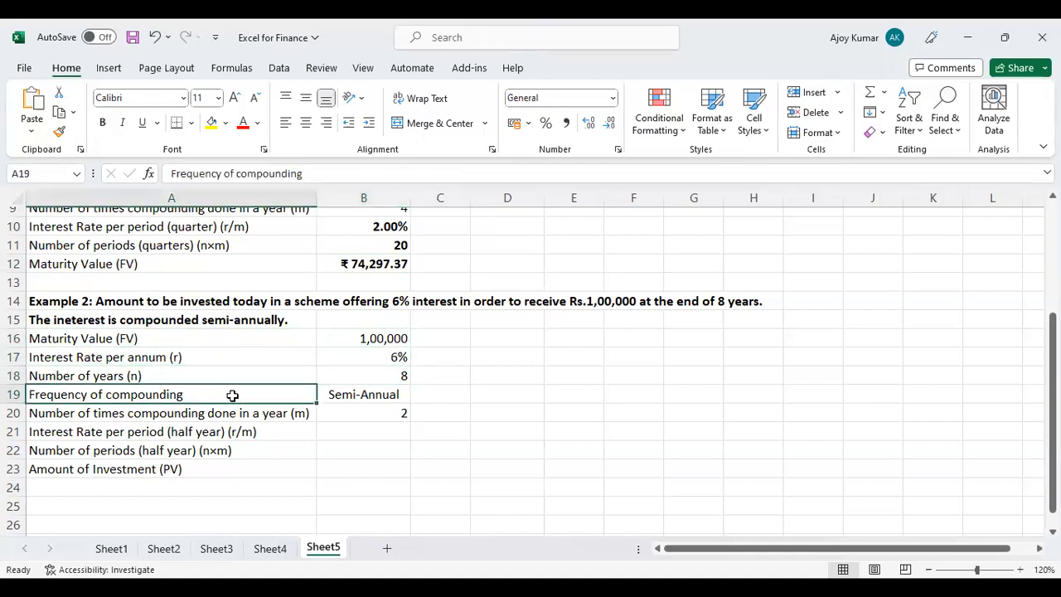
{"action": "left_click", "coordinate": [361, 394]}
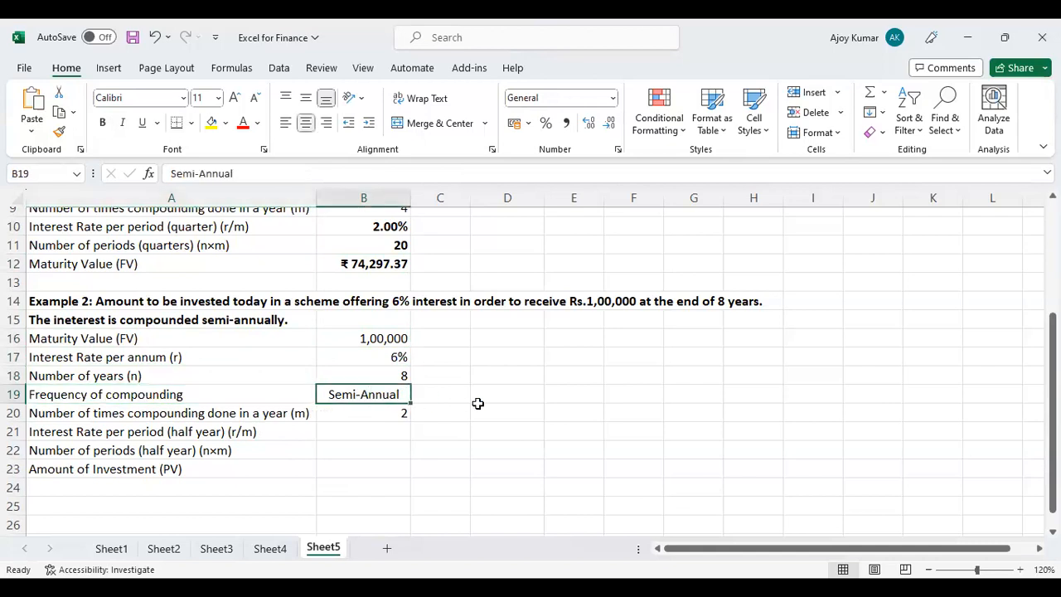
{"action": "left_click", "coordinate": [197, 410]}
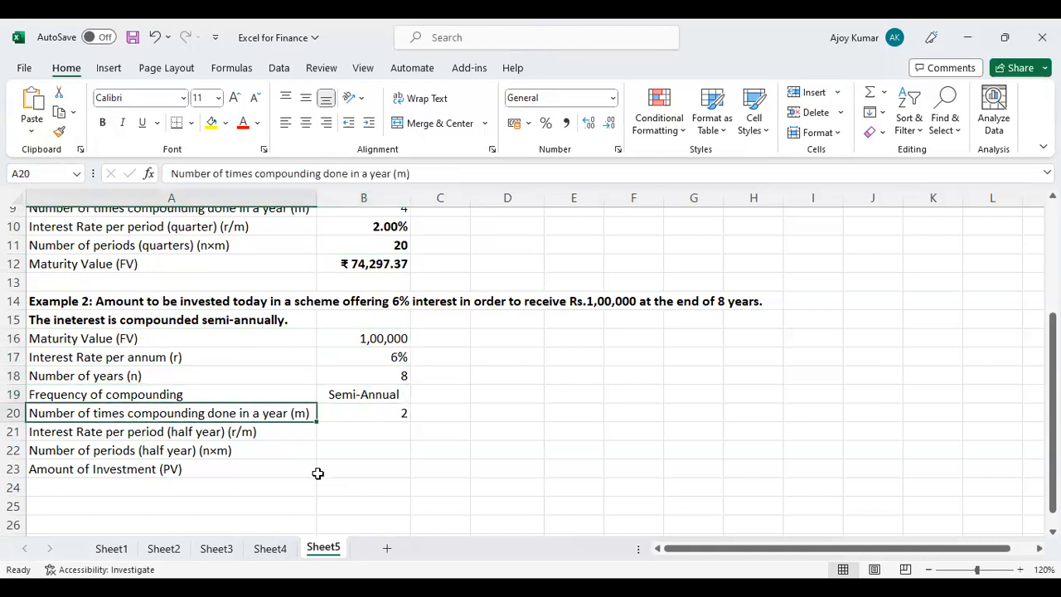
{"action": "left_click", "coordinate": [369, 414]}
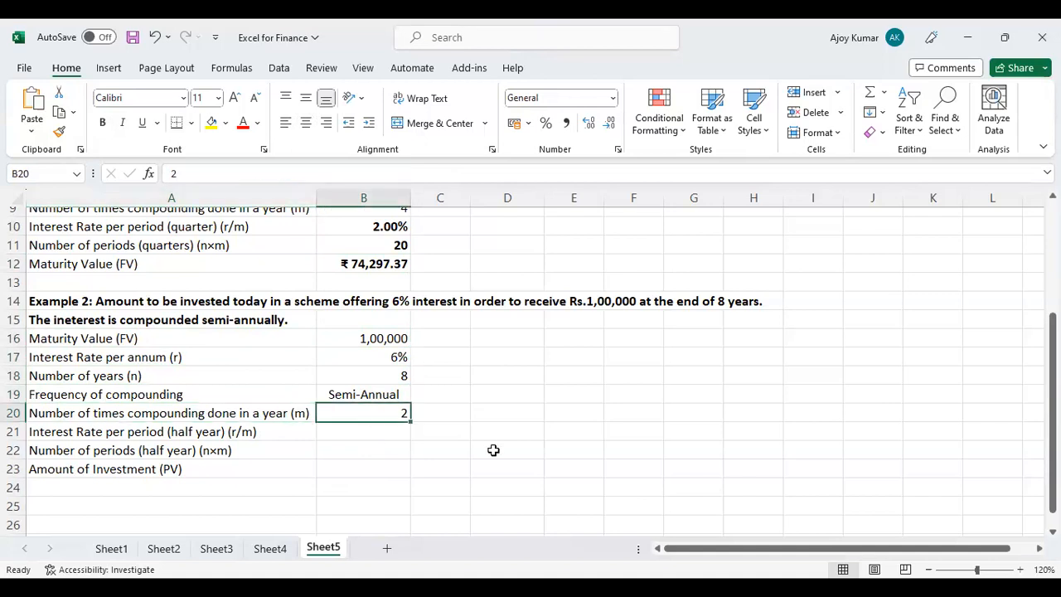
Calculate Example 2's half-yearly interest rate in B21 by dividing the annual rate by compounding times per year, =B17/B20.
{"action": "left_click", "coordinate": [352, 433]}
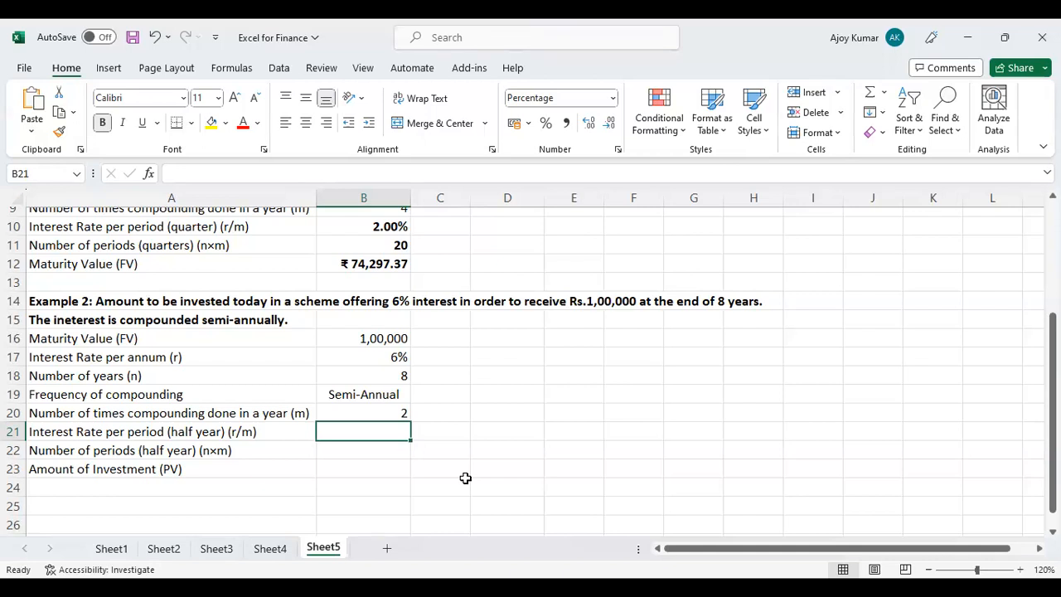
{"action": "type", "text": "="}
{"action": "key", "text": "Up"}
{"action": "key", "text": "Up"}
{"action": "key", "text": "Up"}
{"action": "key", "text": "Up"}
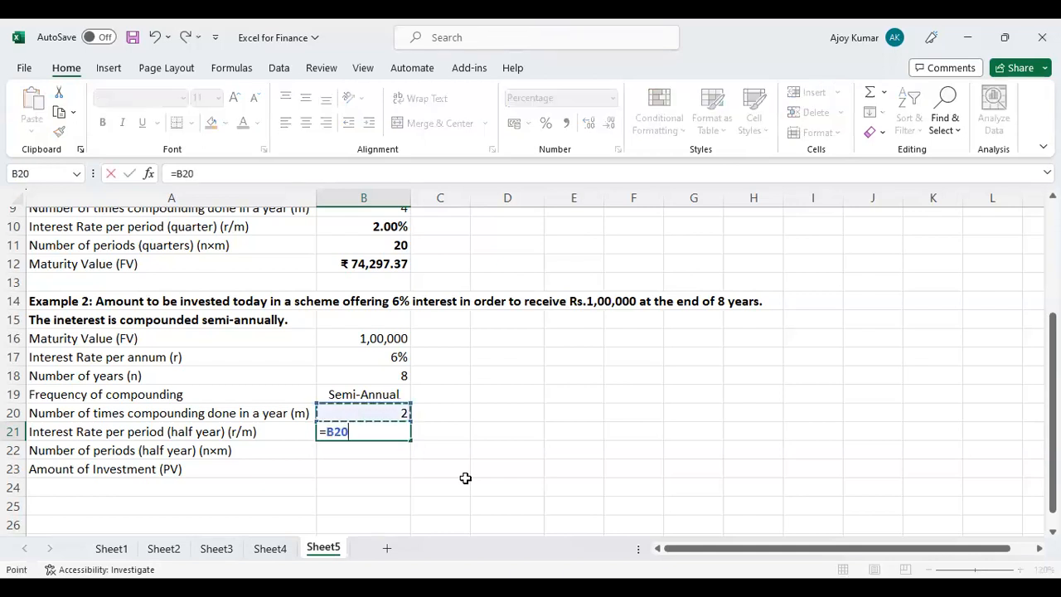
{"action": "type", "text": "/"}
{"action": "key", "text": "Up"}
{"action": "key", "text": "Return"}
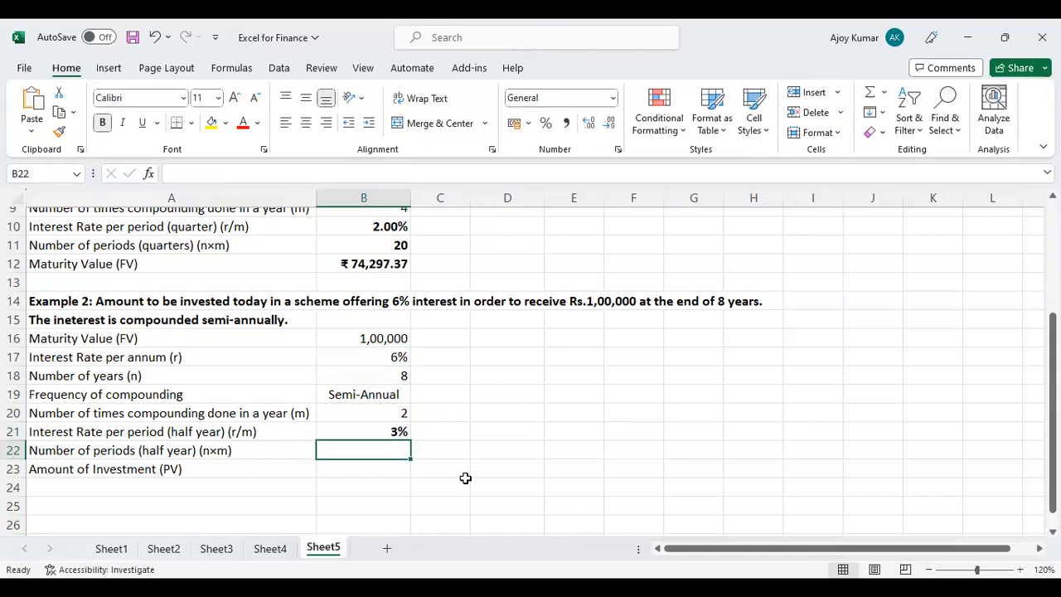
Calculate Example 2's number of half-year periods in B22 by multiplying years by compounding times per year, =B18*B20.
{"action": "type", "text": "="}
{"action": "key", "text": "Up"}
{"action": "key", "text": "Up"}
{"action": "key", "text": "Up"}
{"action": "key", "text": "Up"}
{"action": "key", "text": "Up"}
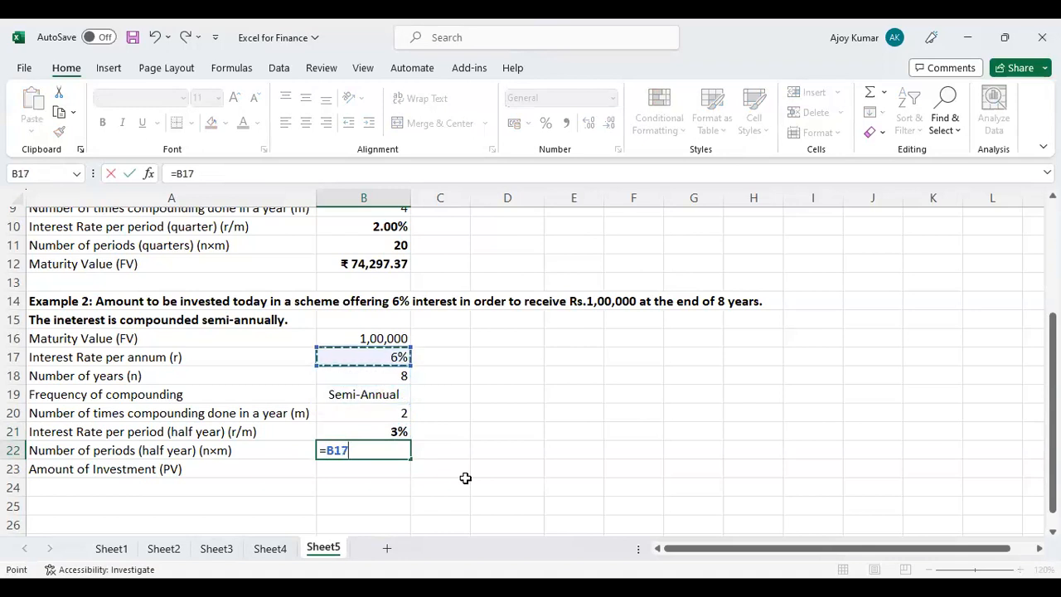
{"action": "key", "text": "Down"}
{"action": "type", "text": "*"}
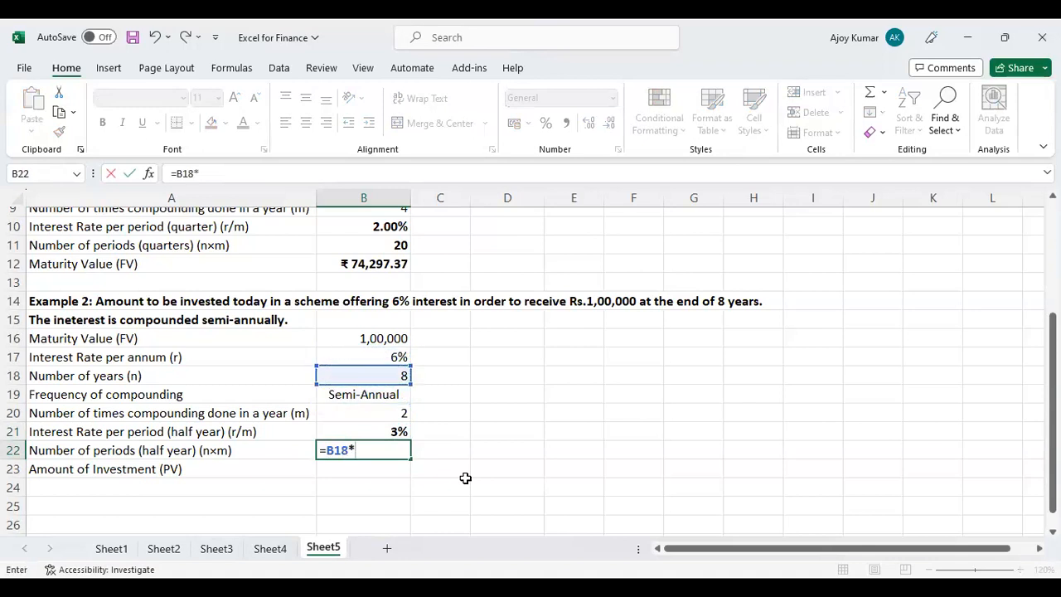
{"action": "key", "text": "Up"}
{"action": "key", "text": "Up"}
{"action": "key", "text": "Return"}
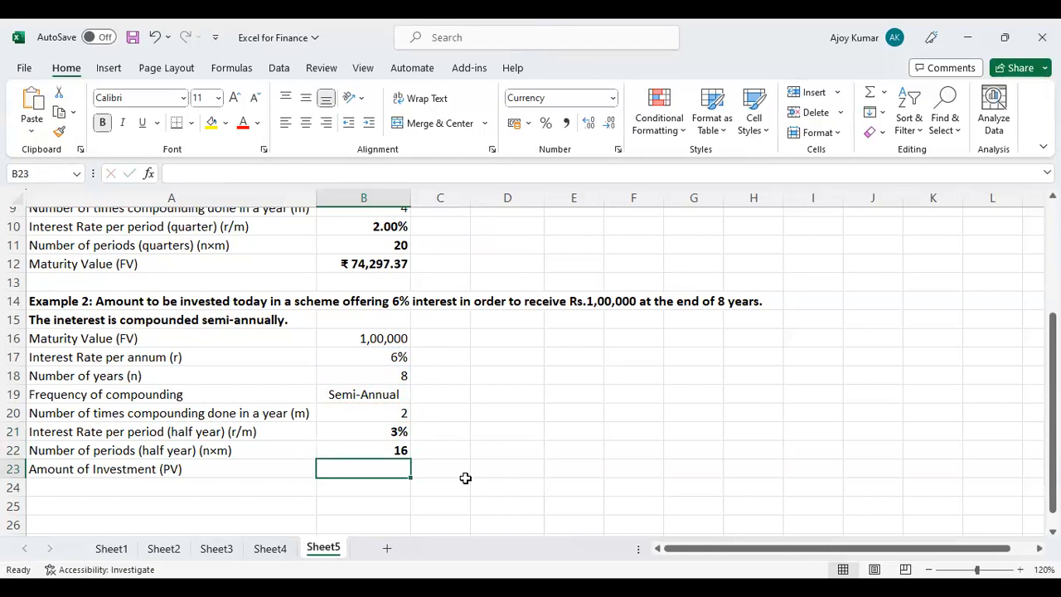
Calculate Example 2's amount of investment in B23 with =PV(B21,B22,,B16), leaving the payment argument empty.
{"action": "type", "text": "="}
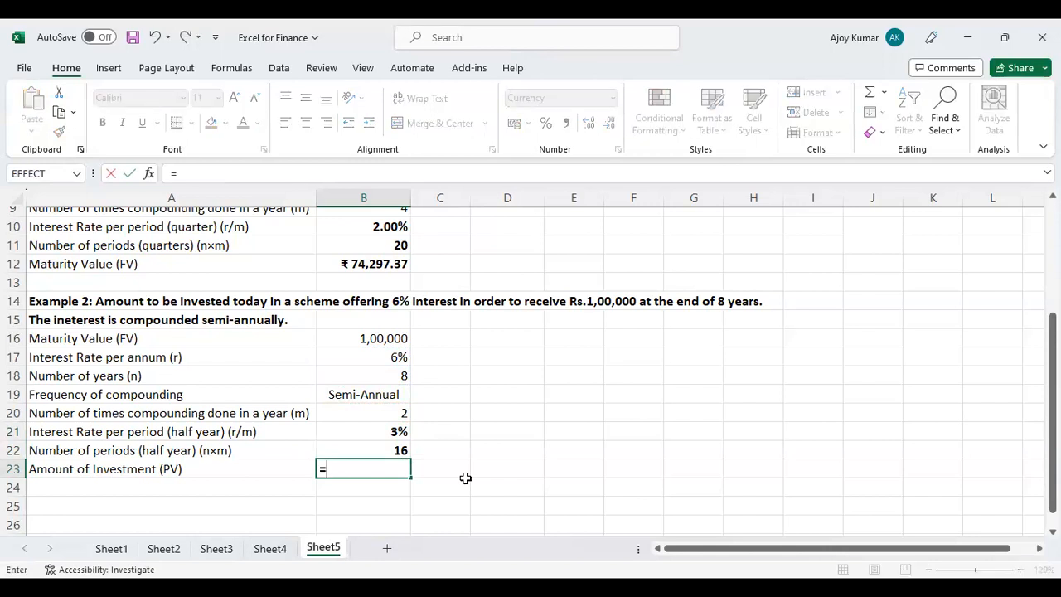
{"action": "type", "text": "PV"}
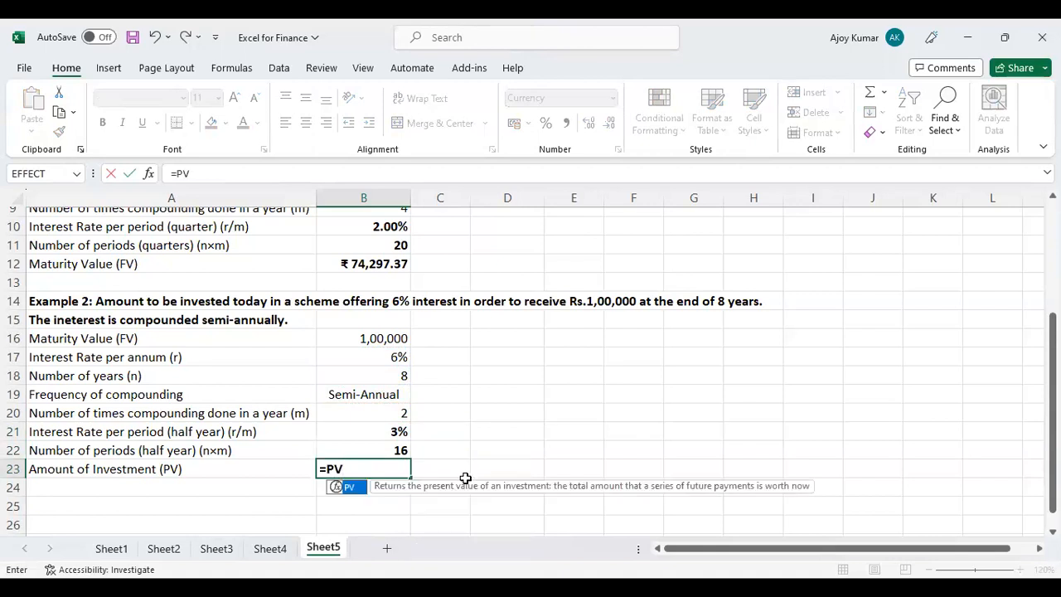
{"action": "type", "text": "("}
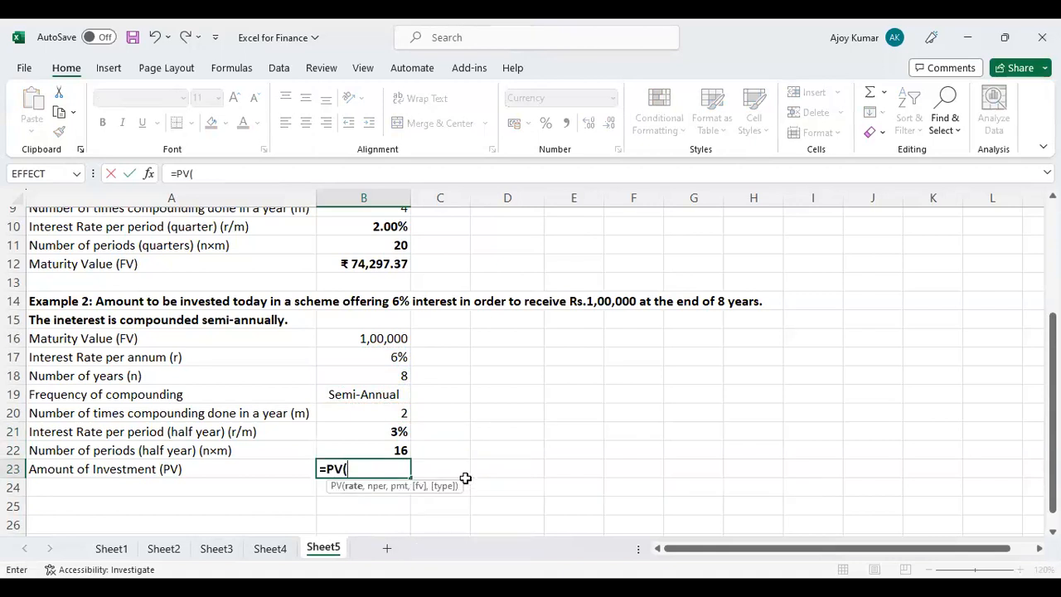
{"action": "left_click", "coordinate": [387, 430]}
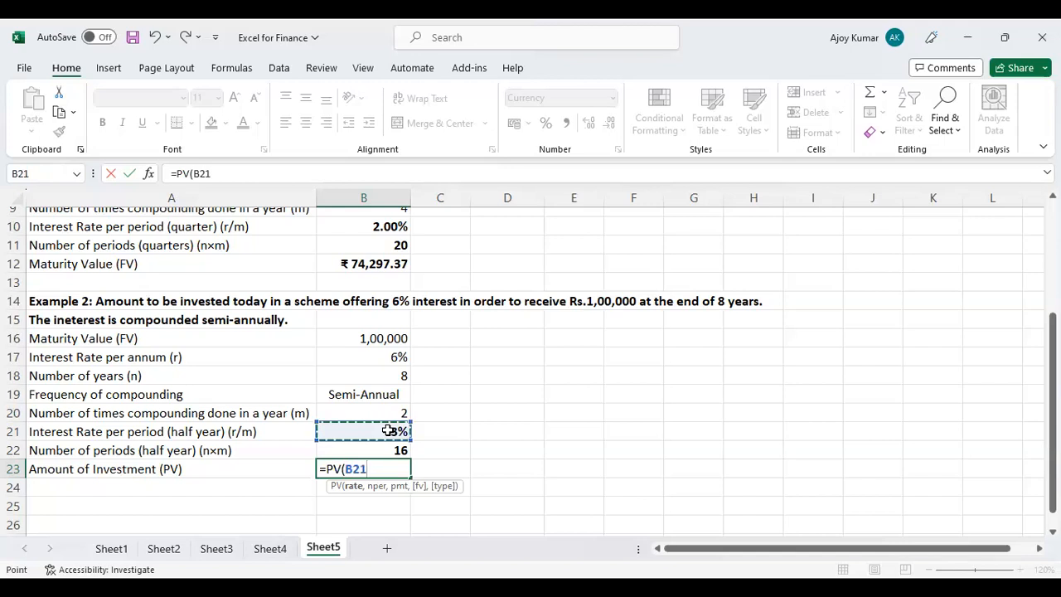
{"action": "type", "text": ","}
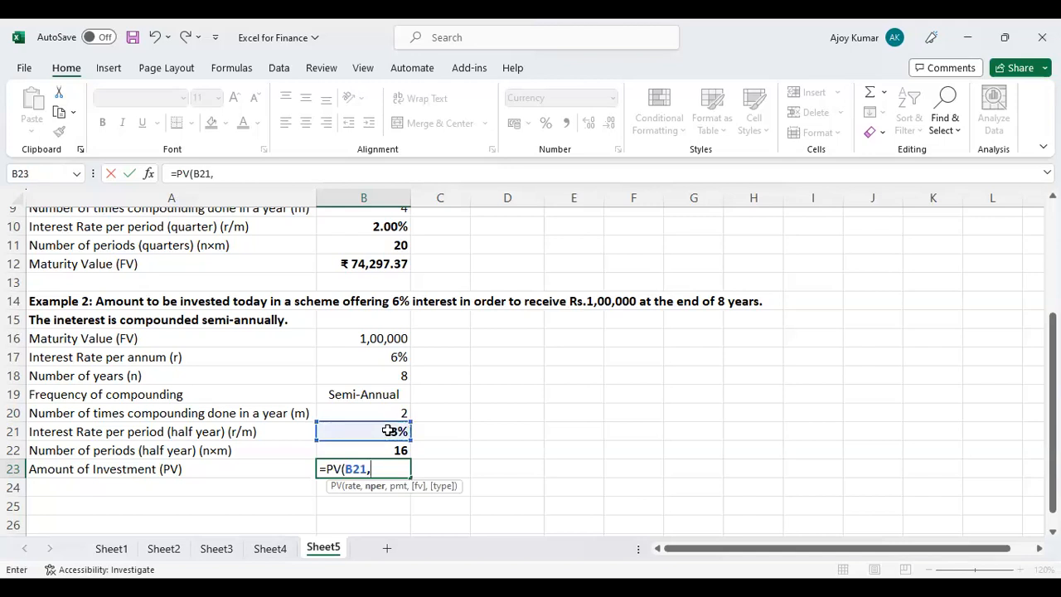
{"action": "left_click", "coordinate": [395, 449]}
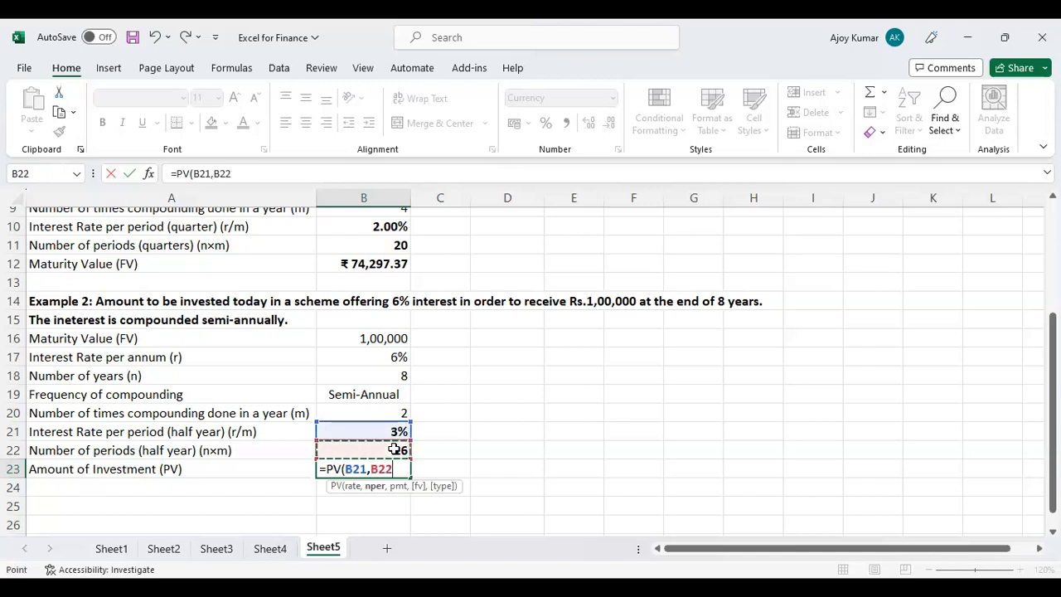
{"action": "type", "text": ",,"}
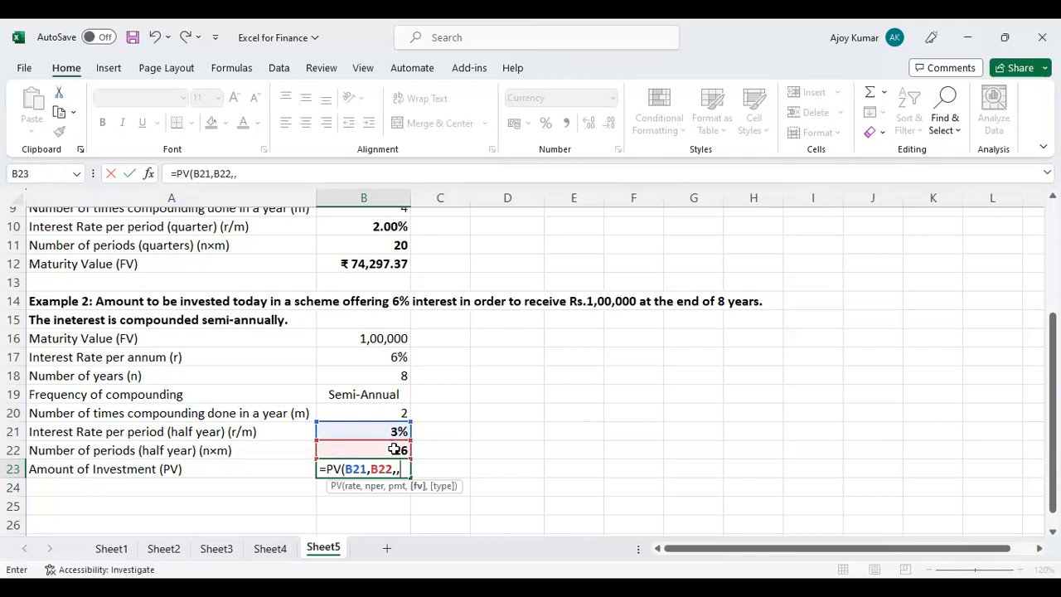
{"action": "left_click", "coordinate": [391, 339]}
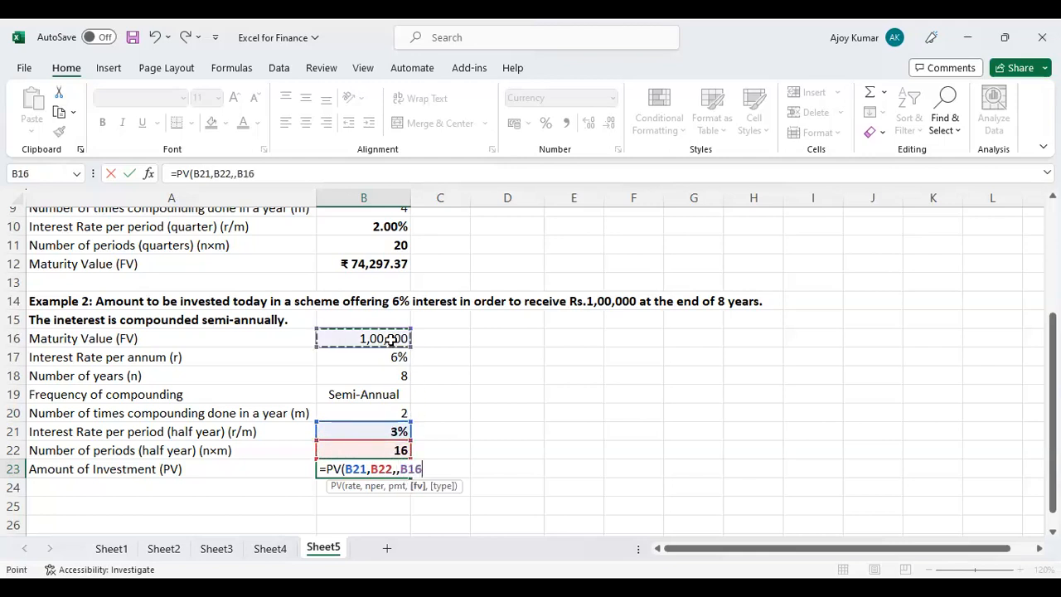
{"action": "type", "text": ")"}
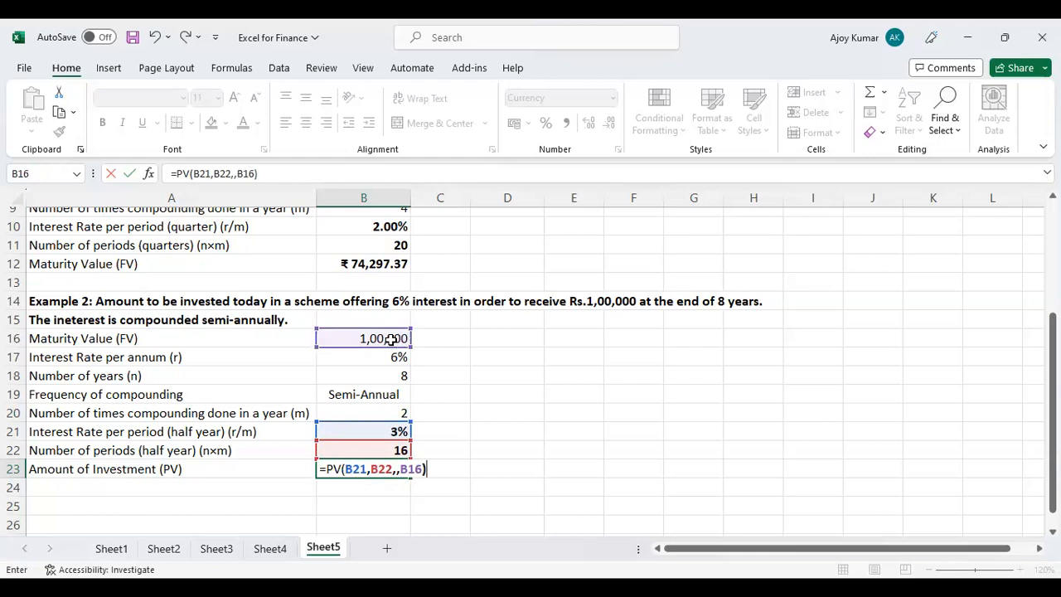
{"action": "key", "text": "Return"}
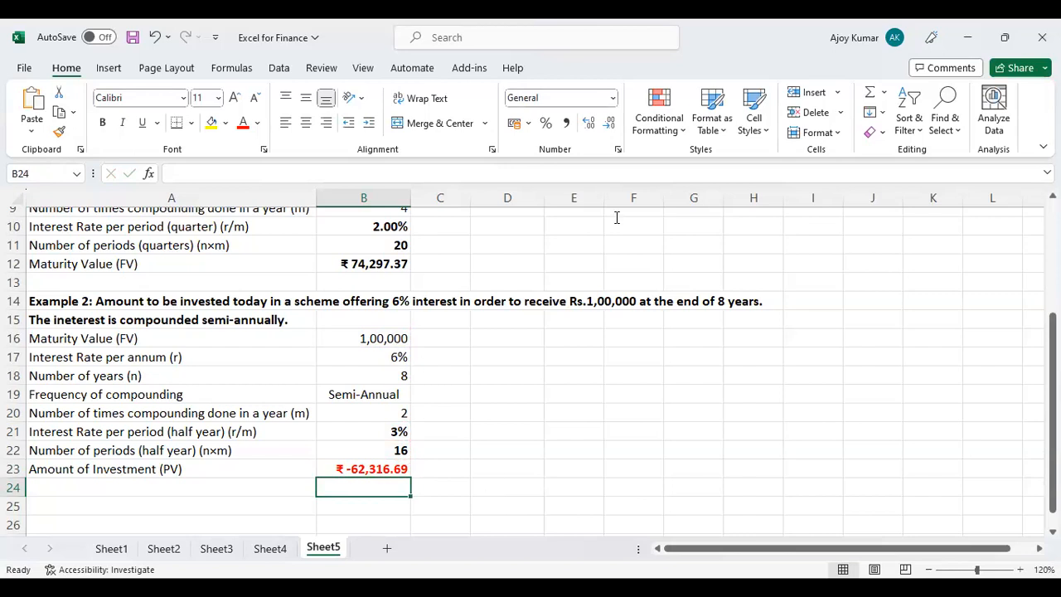
Switch from the workbook to the slide show on FV and PV with Multiple Compounding.
{"action": "left_click", "coordinate": [661, 173]}
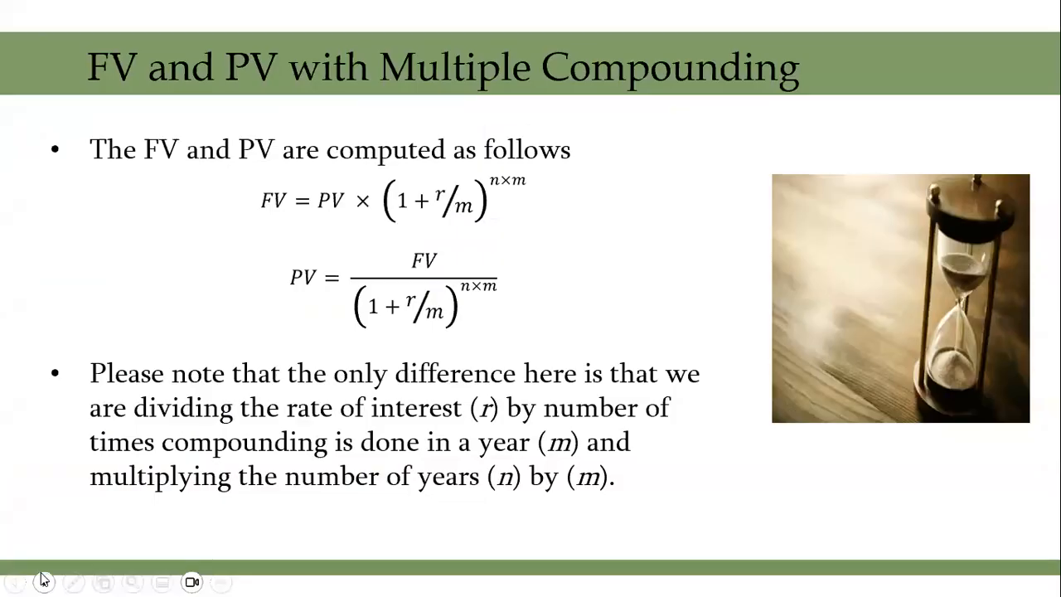
{"action": "left_click", "coordinate": [43, 582]}
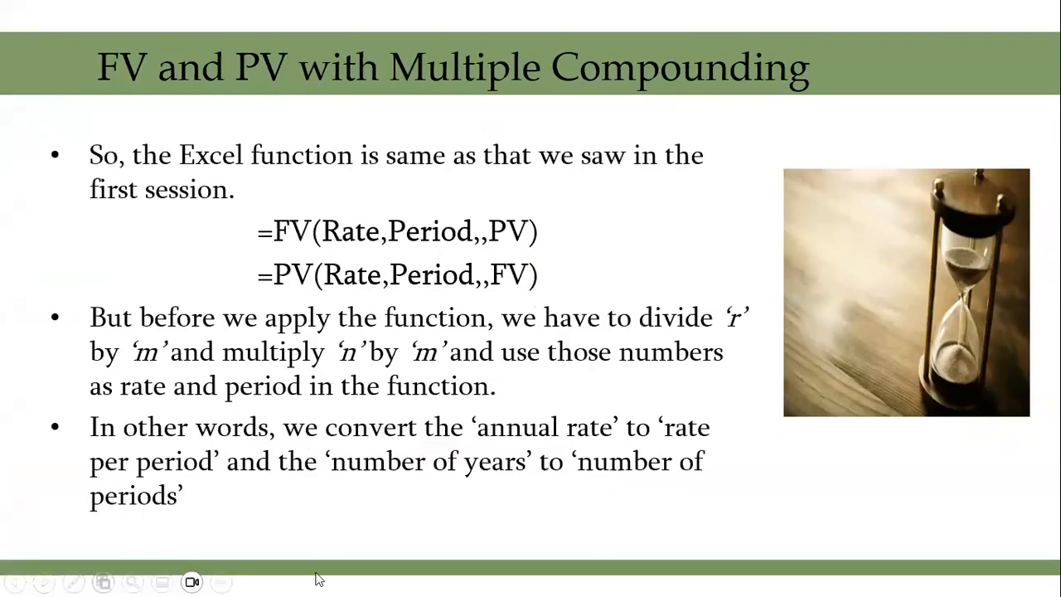